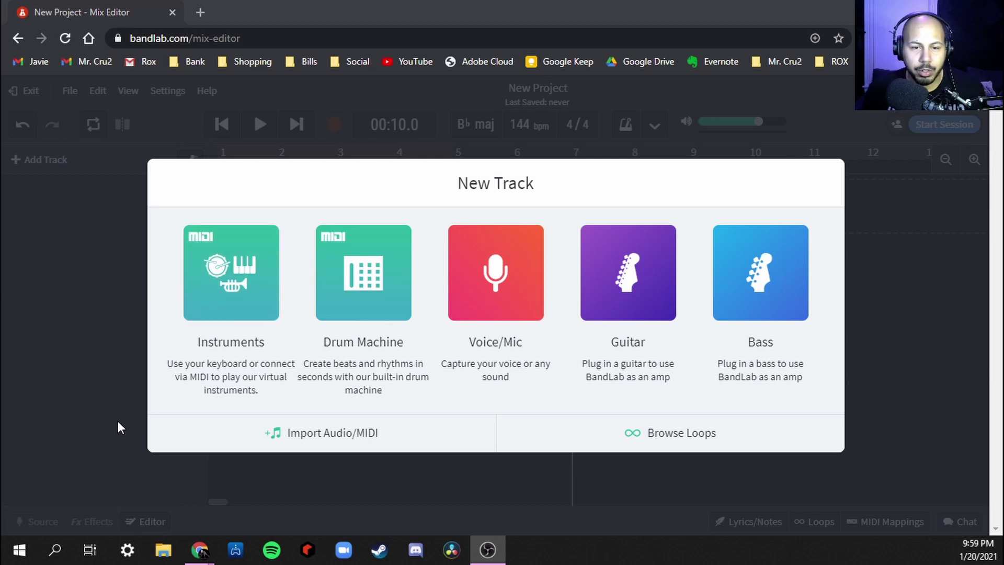
Step: Open a new browser tab and search Google for 'zelda music midi'
click(188, 13)
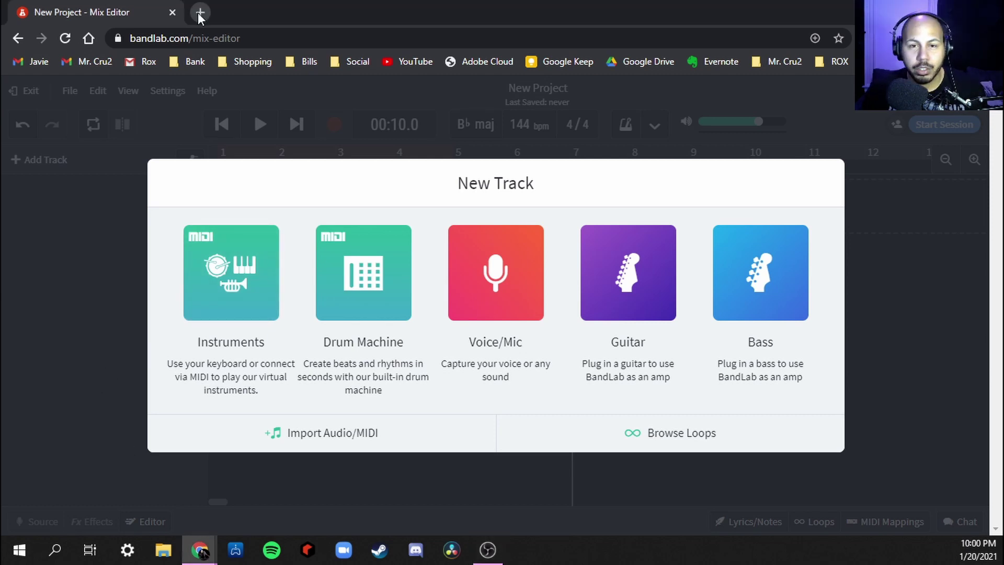
click(199, 12)
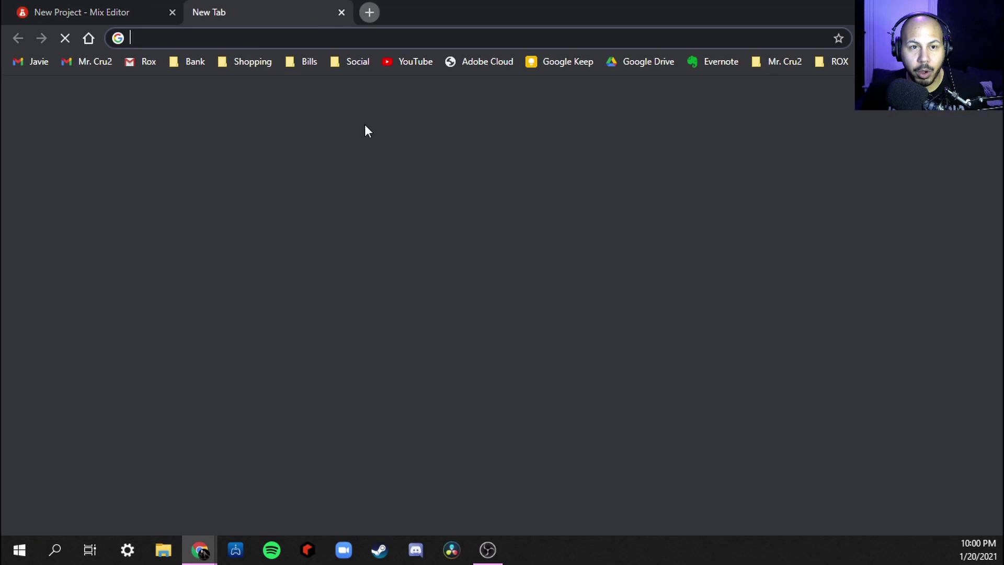
click(276, 39)
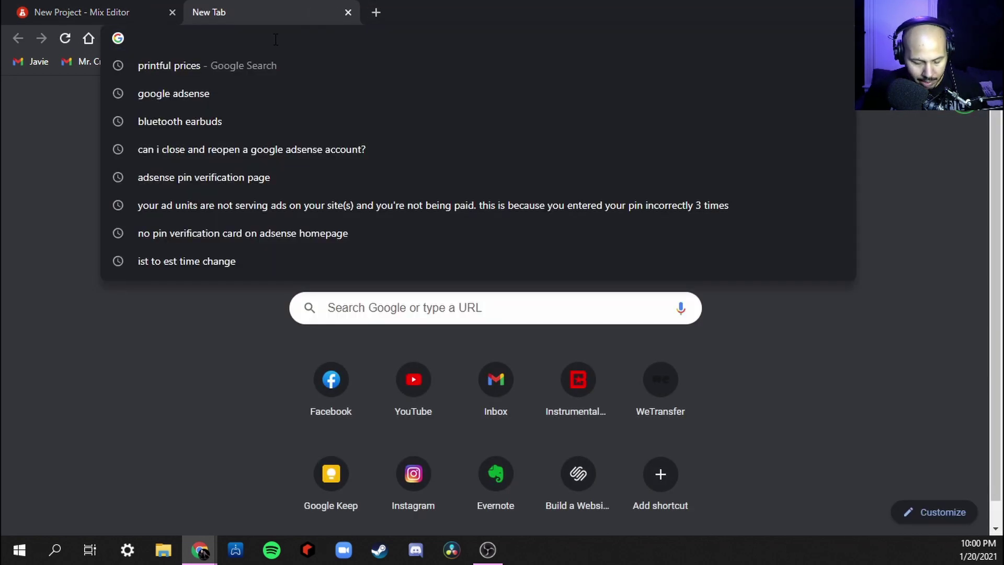
text(zelda )
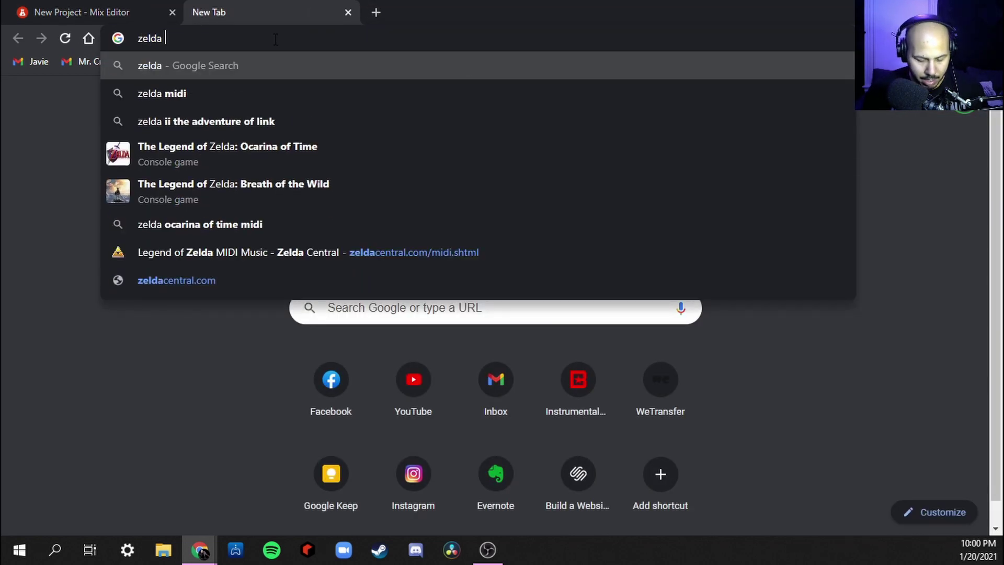
text(music midi)
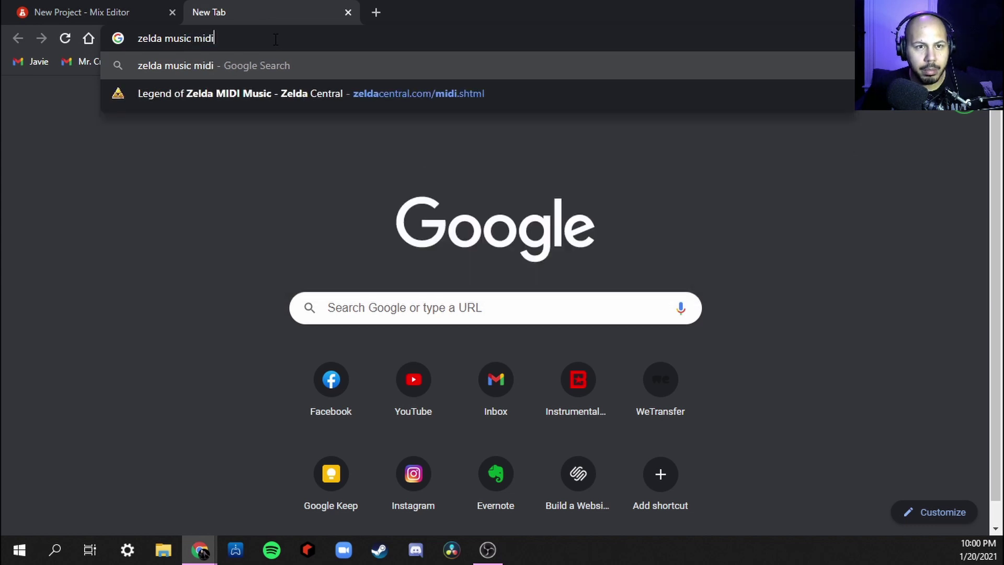
key(Return)
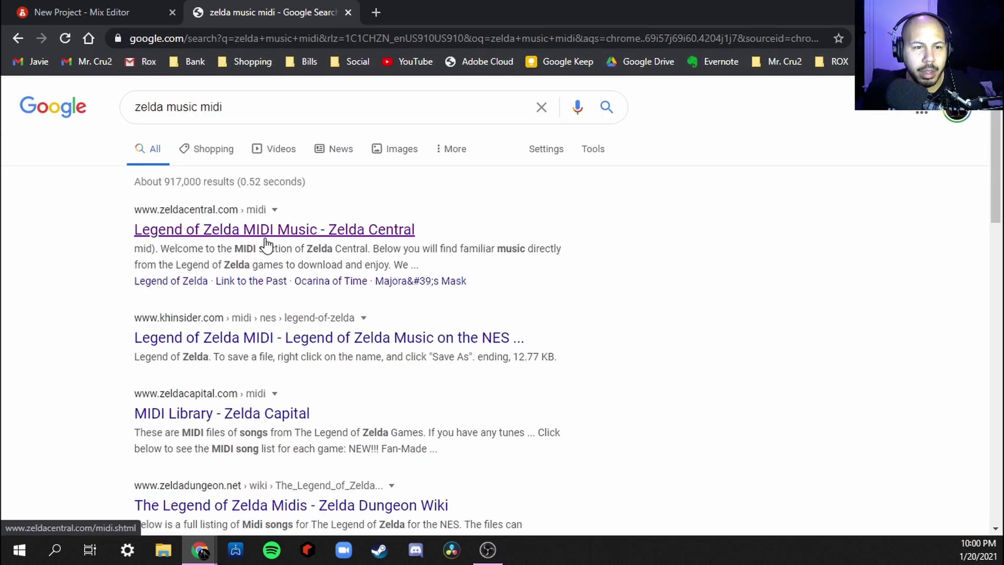
Step: Download the Overworld #1 MIDI from Zelda Central as 'Overworld 1 (1).mid', then go back to BandLab
click(265, 230)
scroll(211, 343, down, 7)
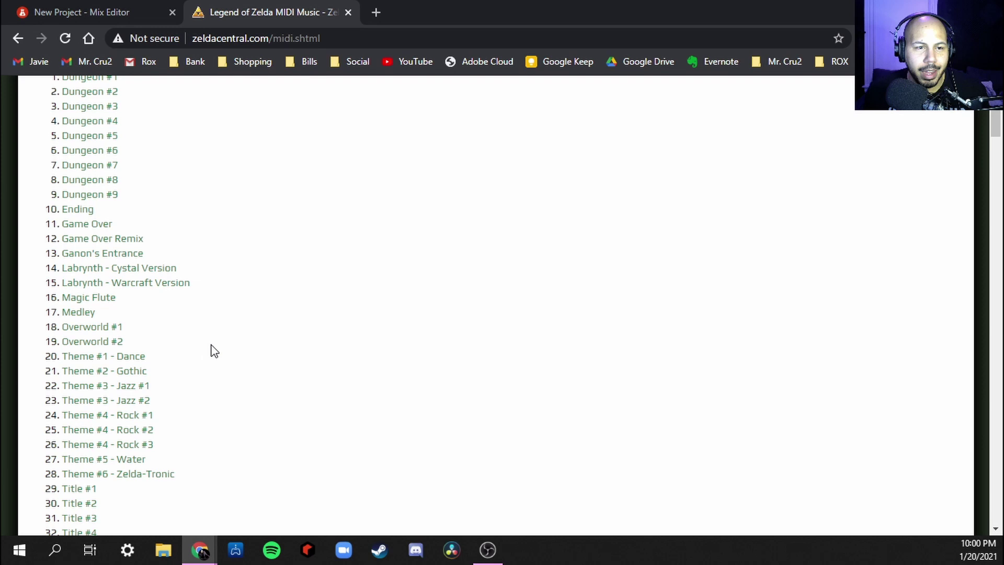
scroll(213, 349, down, 1)
click(111, 255)
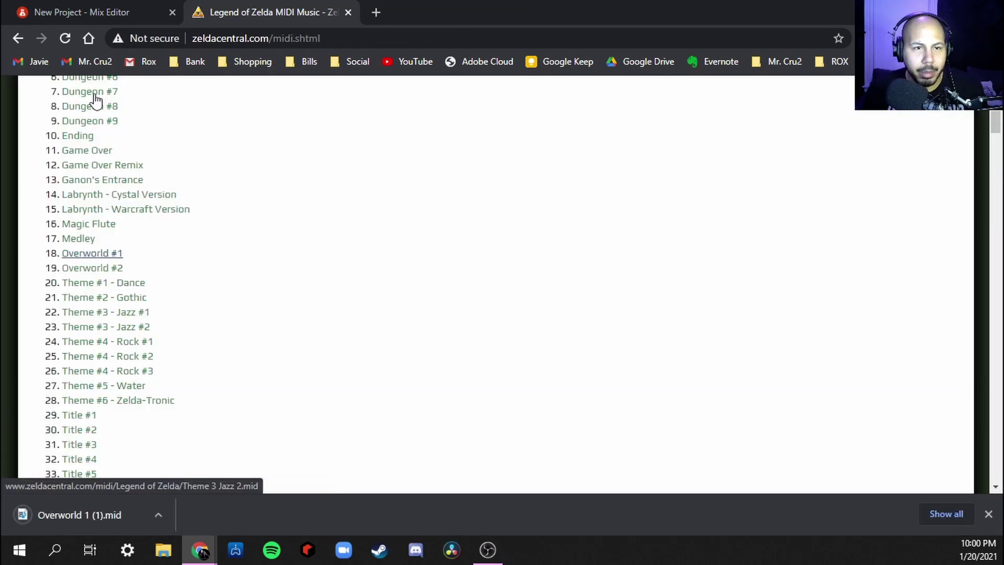
click(101, 11)
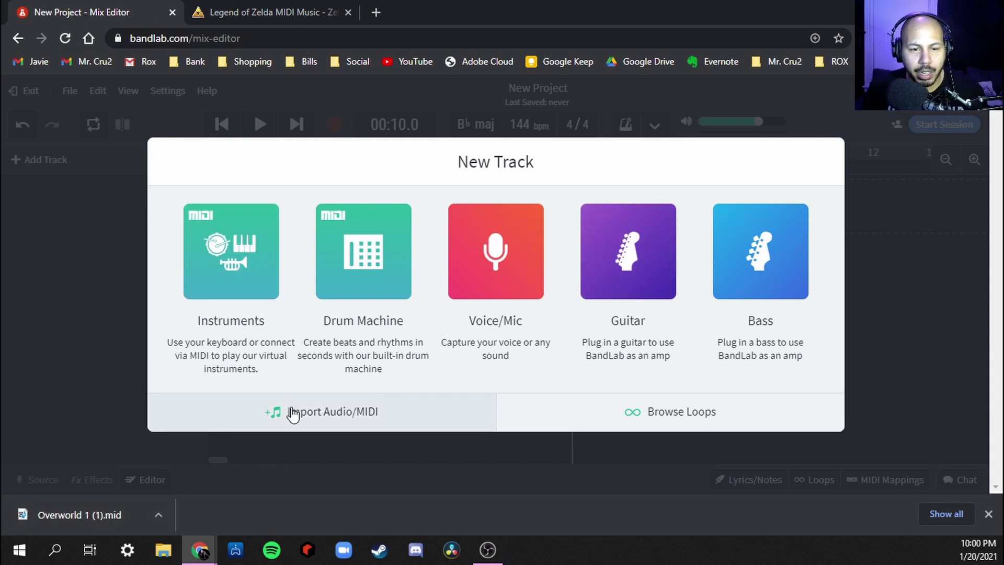
Step: Import 'Overworld 1 (1)' from Downloads as a new MIDI track
click(330, 419)
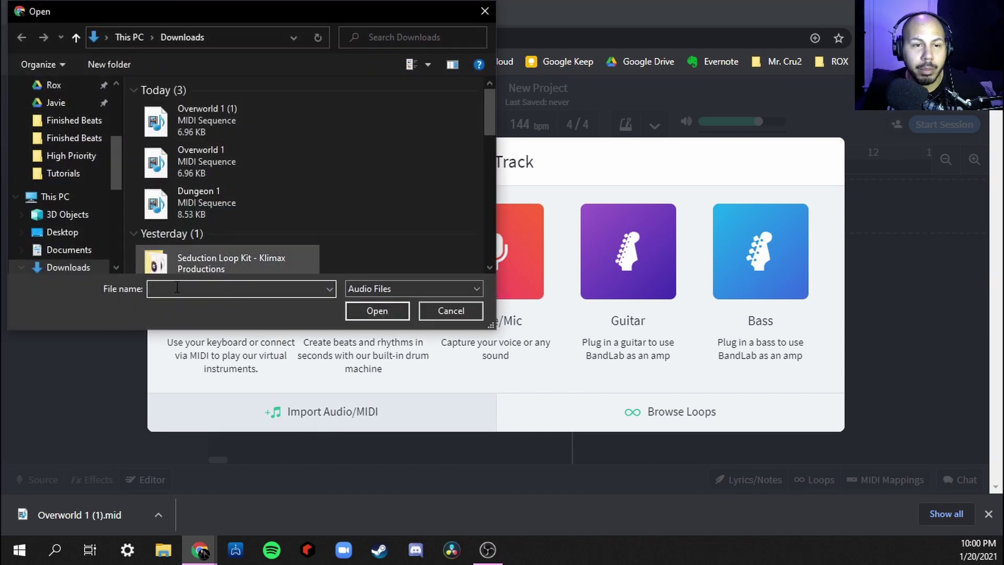
click(235, 125)
click(374, 311)
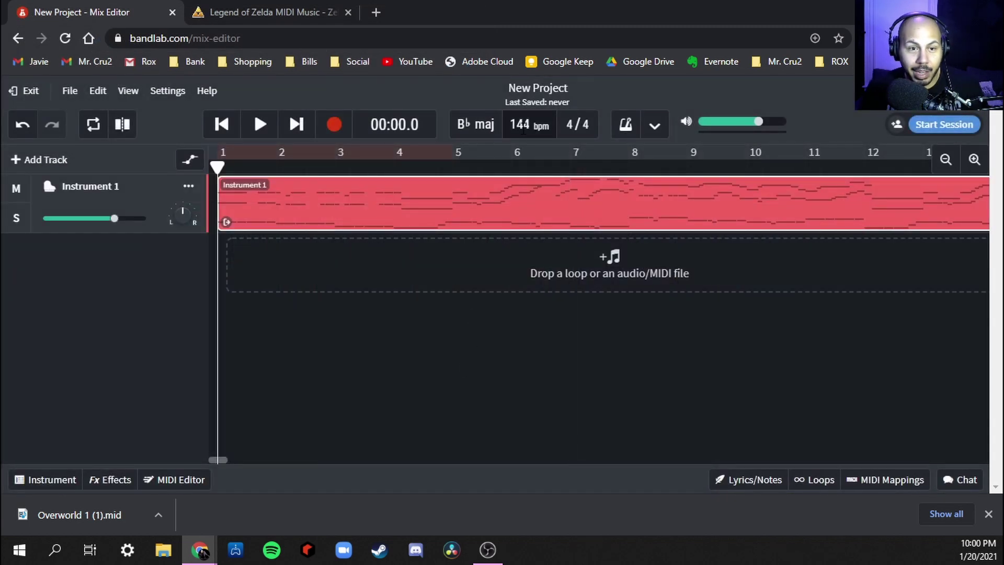
Step: Play the imported track briefly, then return the playhead to the start
key(space)
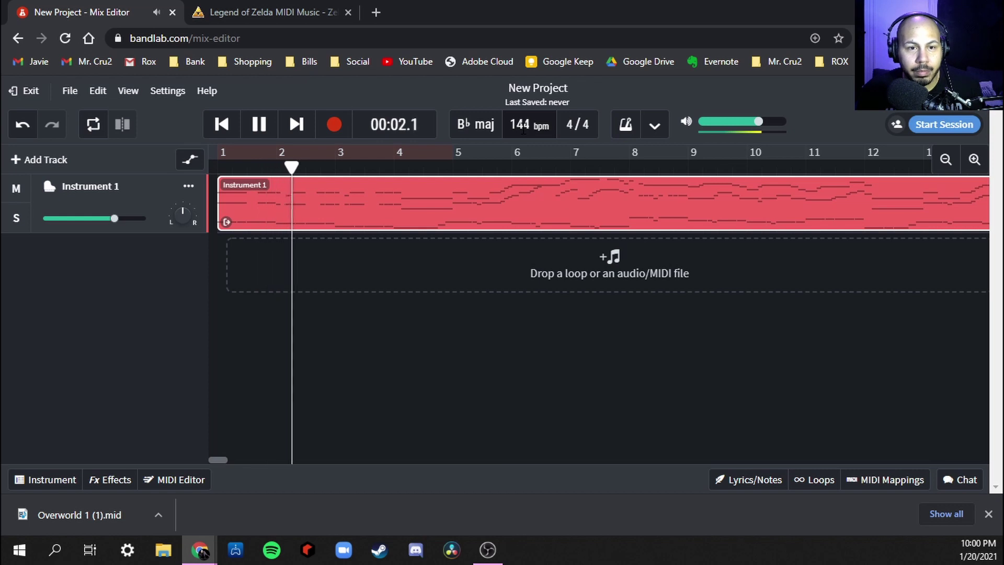
key(space)
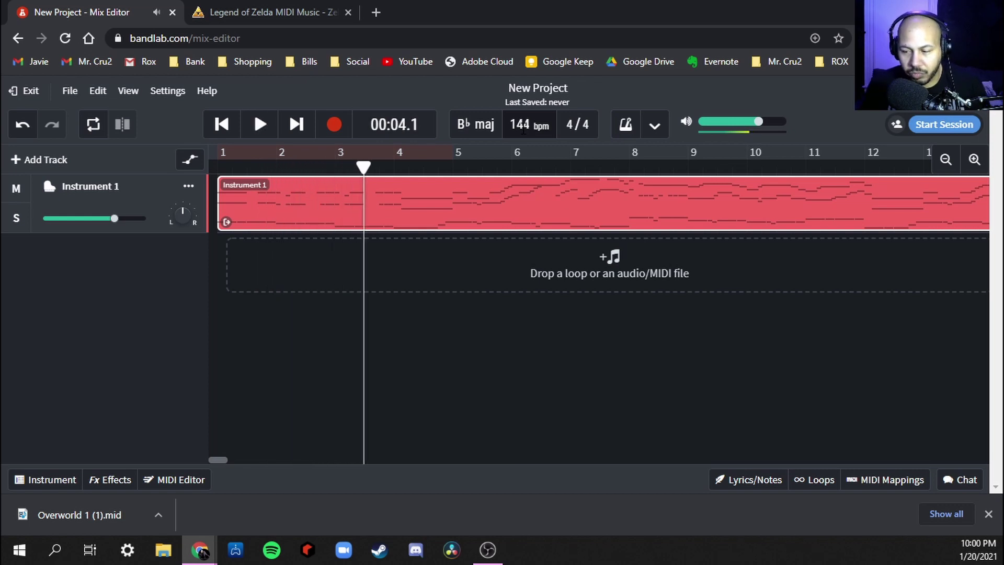
click(208, 174)
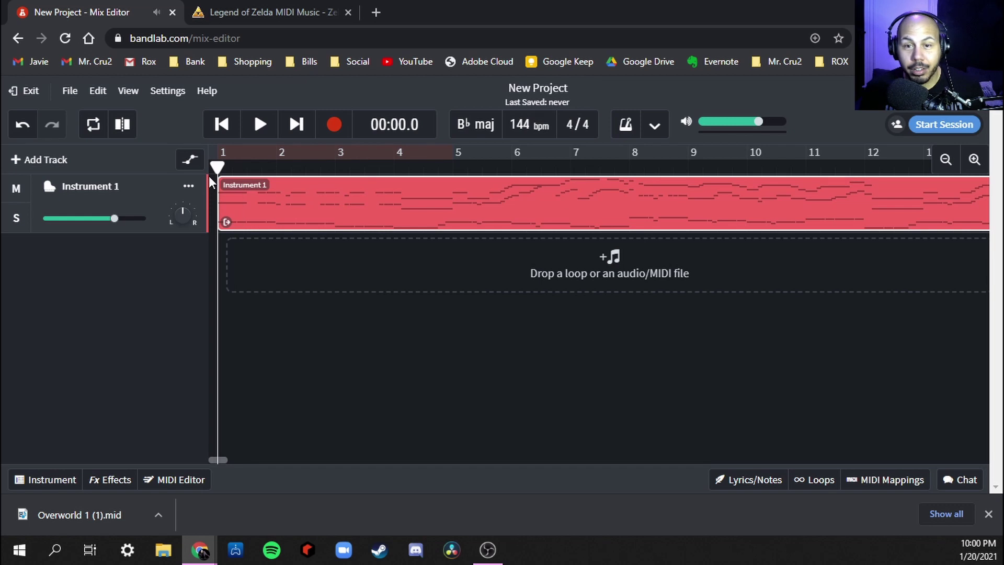
Step: Try the Synth Keys Simple Organ preset on Instrument 1 and preview it
click(49, 188)
click(63, 317)
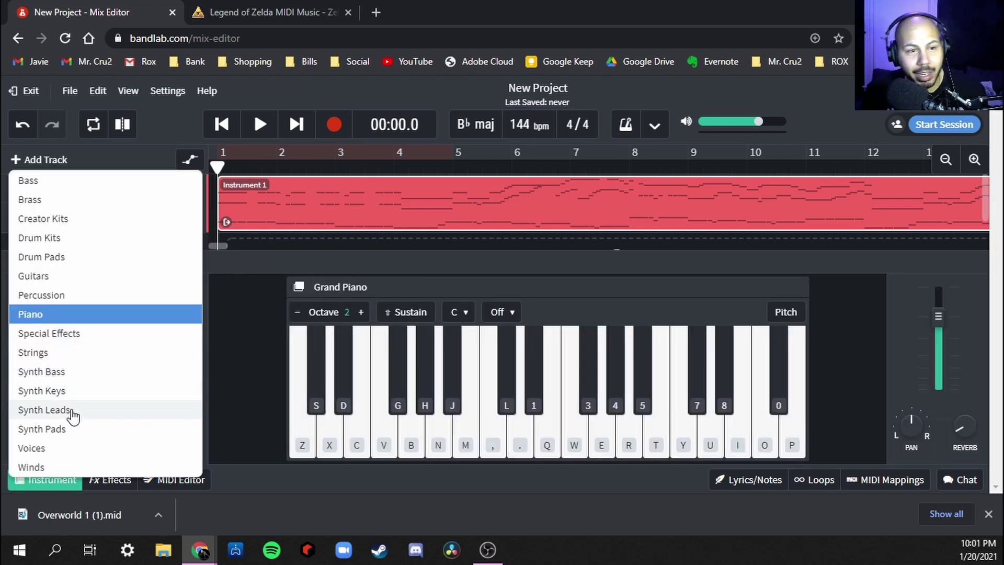
click(63, 391)
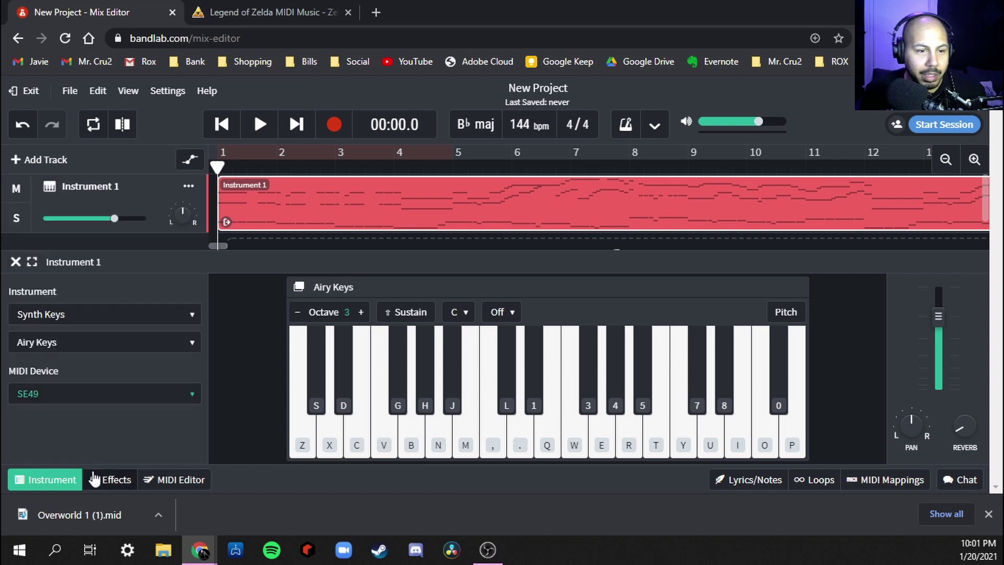
click(47, 345)
click(390, 414)
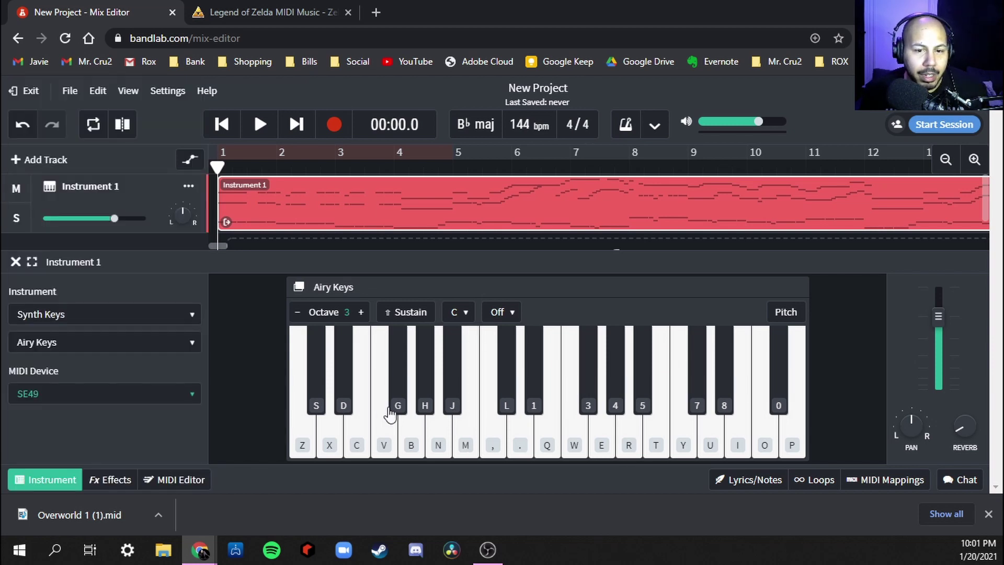
click(83, 344)
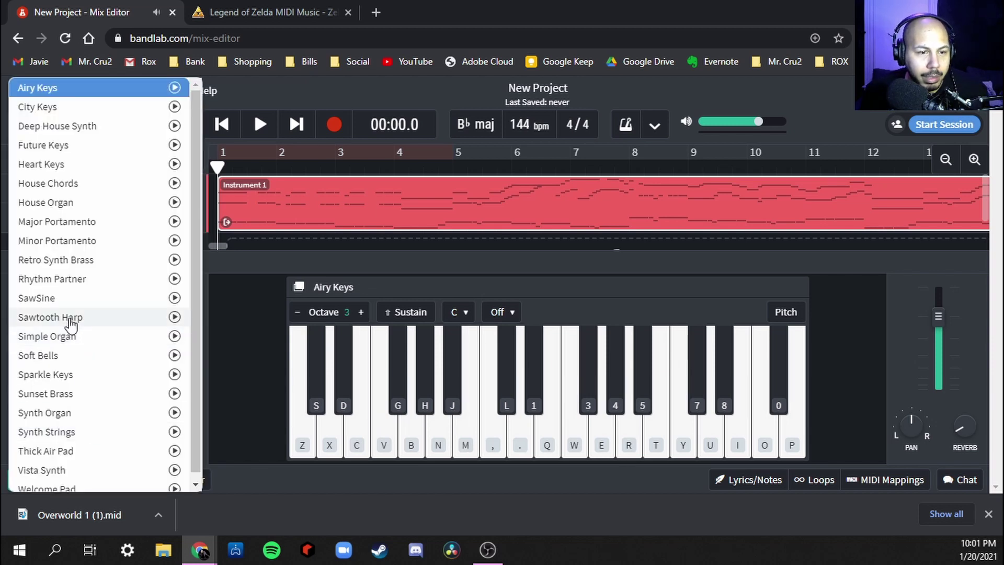
click(71, 337)
key(space)
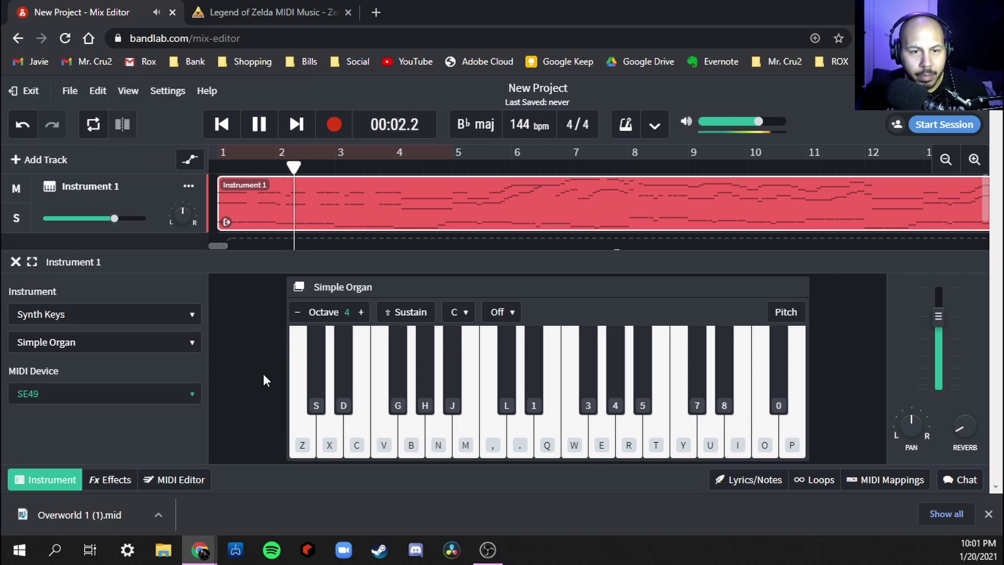
key(space)
Step: Switch the instrument to Strings > String Orchestra Pizz and preview playback
click(135, 316)
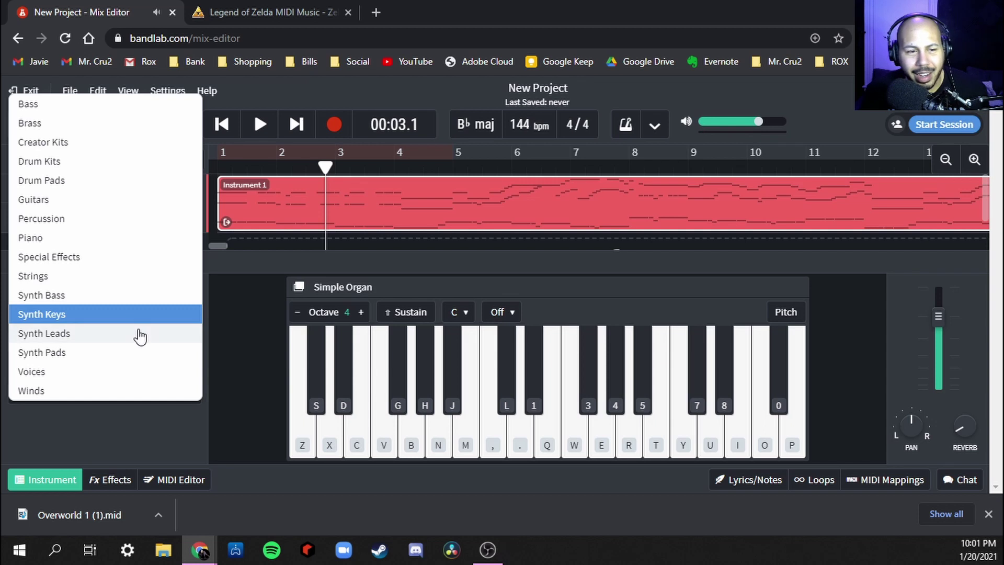
click(61, 334)
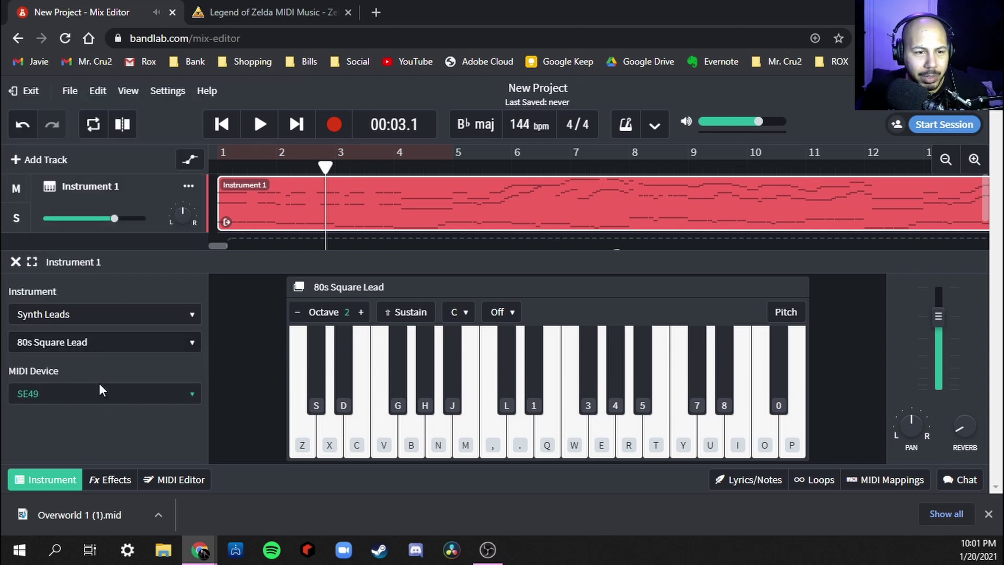
click(92, 314)
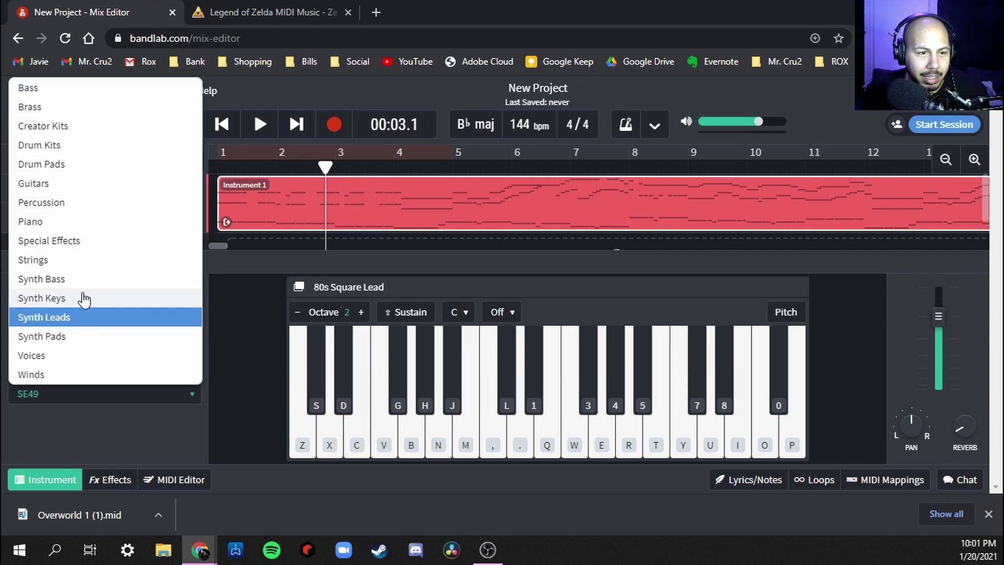
click(79, 264)
click(119, 344)
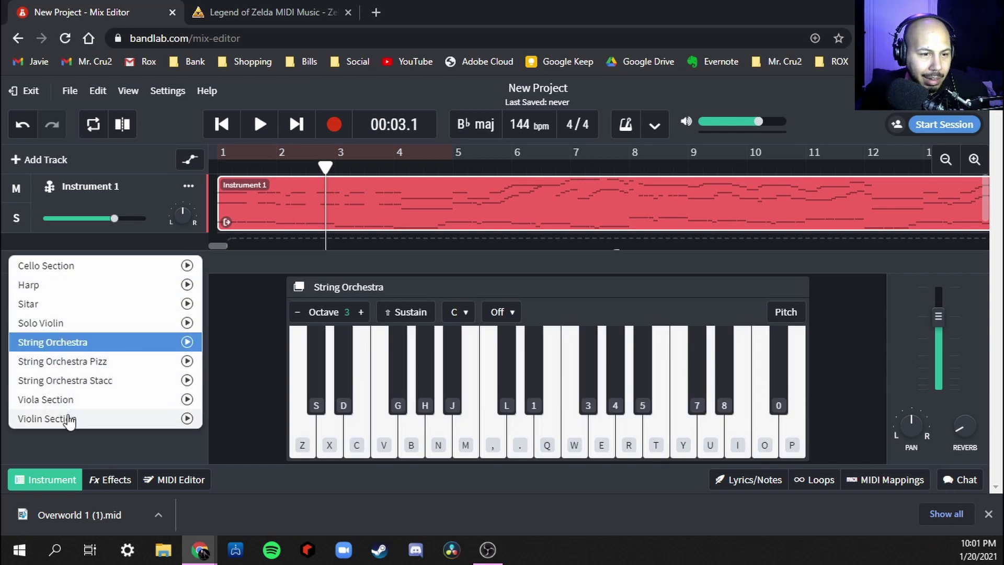
click(74, 361)
key(space)
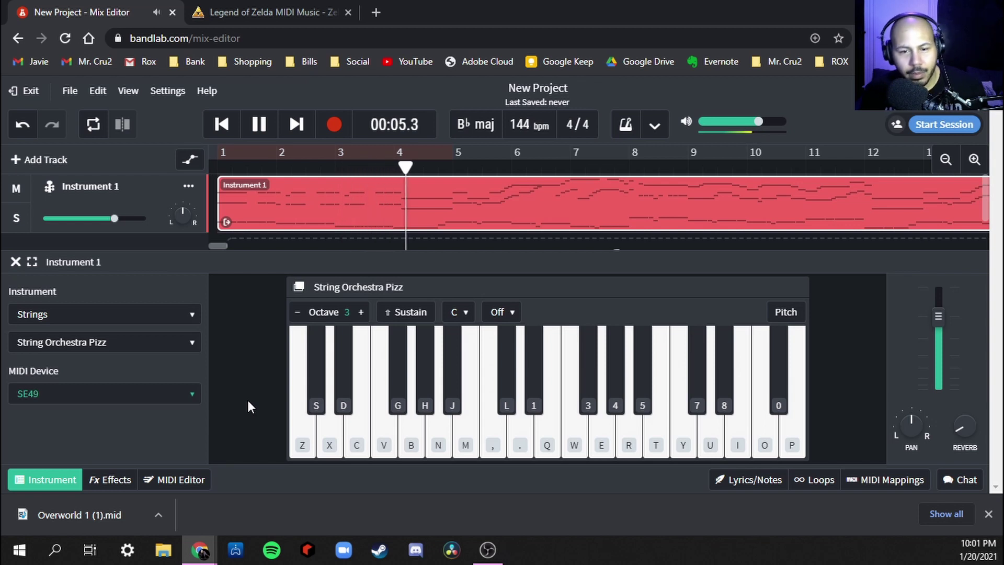
key(space)
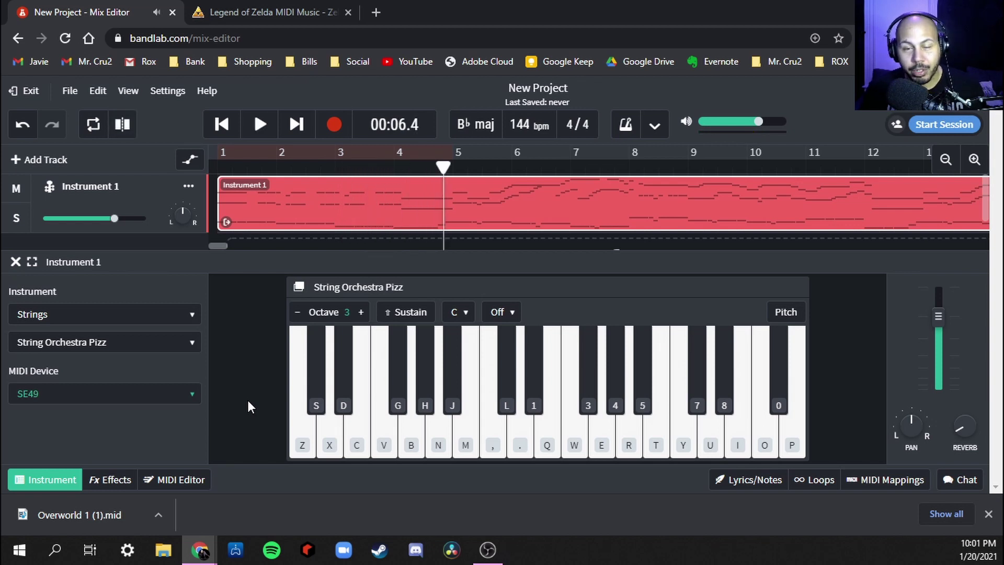
Step: Open the MIDI region in the MIDI Editor and drag the short note near beat 1.4 higher
click(439, 217)
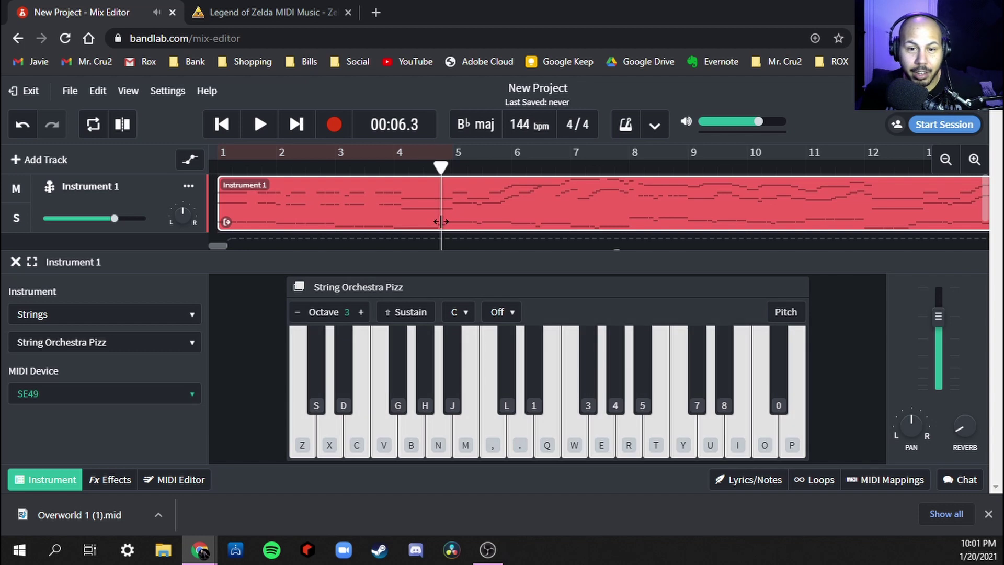
double_click(410, 191)
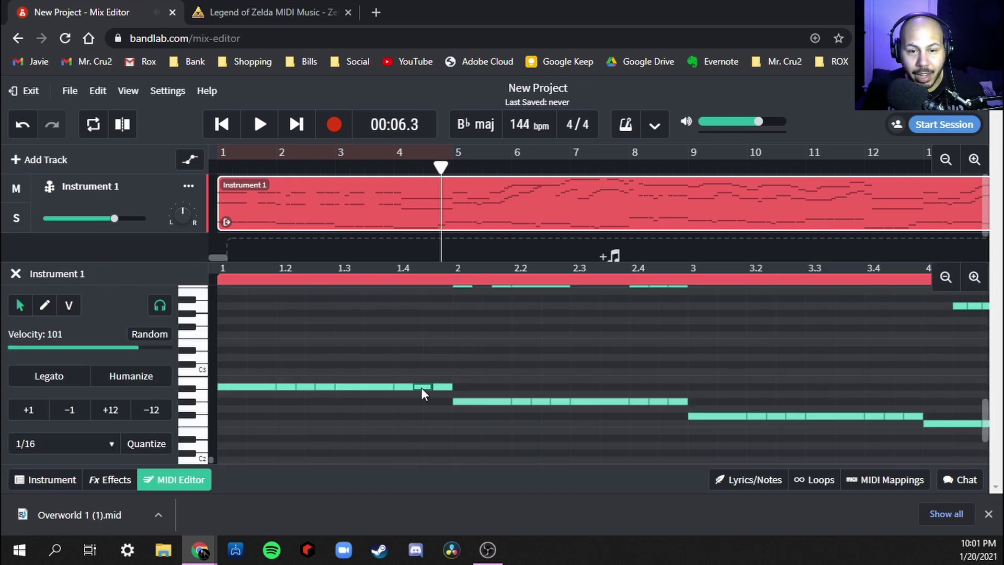
drag(422, 387, 439, 349)
click(542, 393)
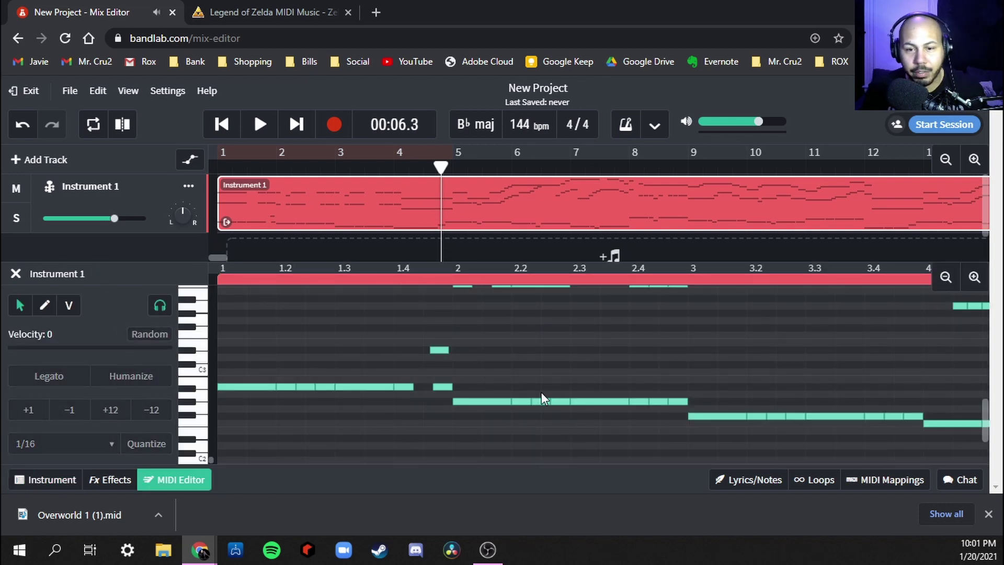